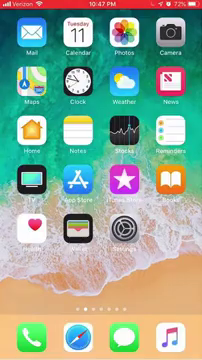
# - Switch back to Safari's NAU jackets listing via the app switcher
pyautogui.moveTo(2, 180); pyautogui.dragTo(60, 180)
pyautogui.moveTo(47, 180); pyautogui.dragTo(180, 180)
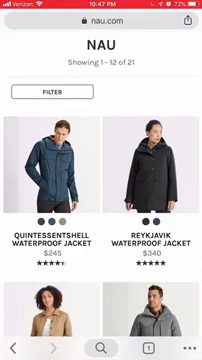
pyautogui.scroll(-1, 101, 200)
pyautogui.scroll(-2, 101, 200)
pyautogui.scroll(-2, 101, 200)
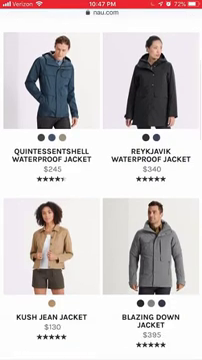
pyautogui.scroll(-1, 101, 200)
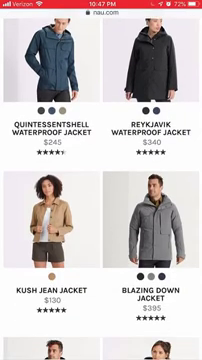
pyautogui.scroll(-2, 101, 200)
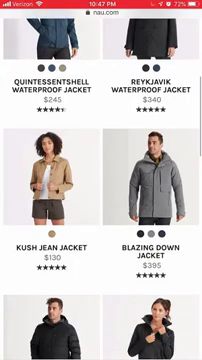
pyautogui.scroll(-2, 101, 200)
pyautogui.scroll(-3, 101, 200)
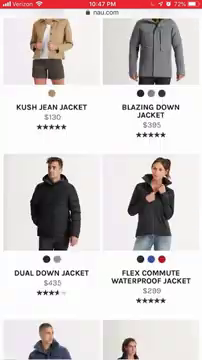
pyautogui.scroll(-3, 101, 200)
pyautogui.scroll(-2, 101, 200)
pyautogui.scroll(-3, 101, 200)
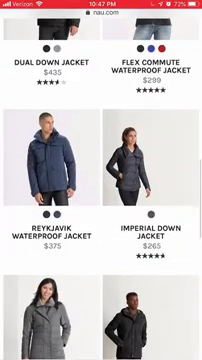
pyautogui.scroll(-3, 101, 200)
pyautogui.scroll(-1, 101, 200)
pyautogui.scroll(-3, 101, 200)
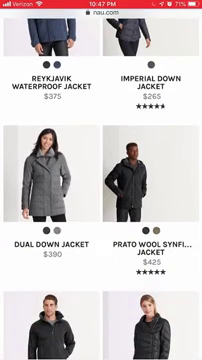
pyautogui.scroll(-3, 101, 200)
pyautogui.scroll(-3, 101, 200)
pyautogui.scroll(-1, 101, 200)
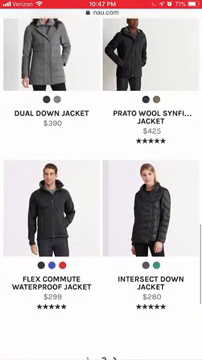
pyautogui.scroll(-3, 101, 200)
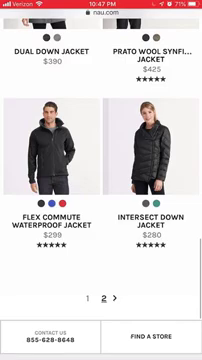
pyautogui.scroll(3, 101, 200)
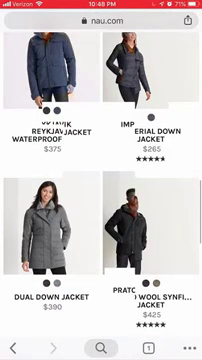
pyautogui.scroll(-5, 101, 200)
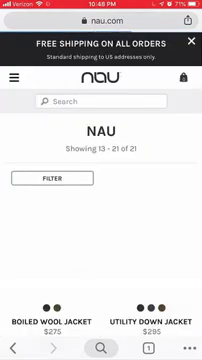
pyautogui.scroll(-2, 101, 200)
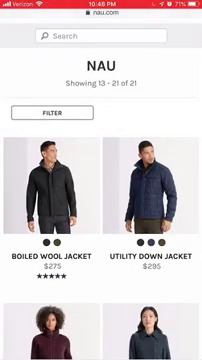
pyautogui.scroll(-2, 101, 200)
pyautogui.scroll(-2, 101, 200)
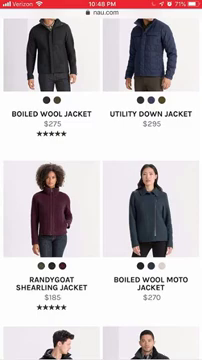
pyautogui.scroll(-2, 101, 200)
pyautogui.scroll(-2, 101, 200)
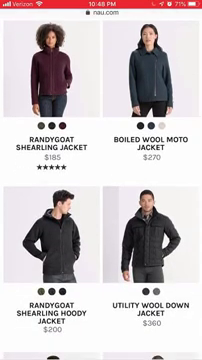
pyautogui.scroll(-1, 101, 200)
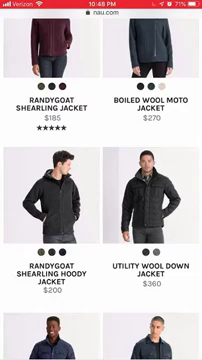
pyautogui.scroll(-1, 101, 180)
pyautogui.scroll(-1, 101, 180)
pyautogui.scroll(-2, 101, 180)
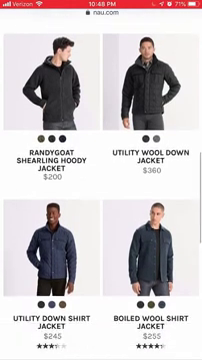
pyautogui.scroll(-1, 101, 180)
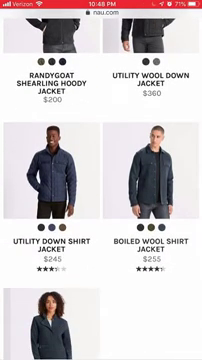
pyautogui.scroll(-2, 101, 180)
pyautogui.scroll(-2, 101, 180)
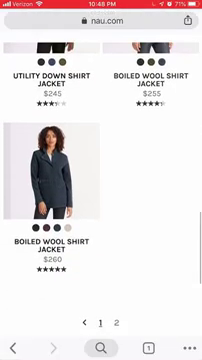
pyautogui.scroll(3, 101, 180)
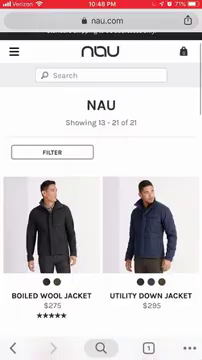
pyautogui.scroll(-3, 101, 180)
# - Go to the home screen, leaving Safari in the background
pyautogui.press('super')
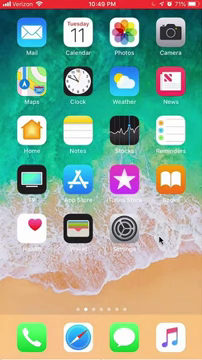
# - Open Settings and go to the Notifications page
pyautogui.click(158, 238)
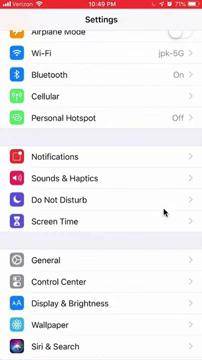
pyautogui.scroll(-2, 150, 180)
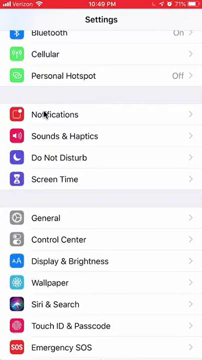
pyautogui.click(45, 114)
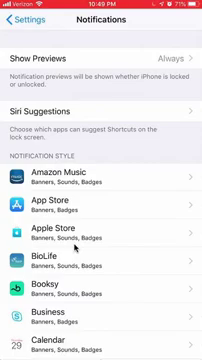
pyautogui.scroll(-2, 75, 247)
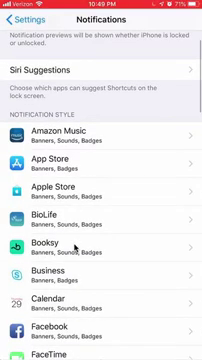
pyautogui.scroll(-10, 75, 247)
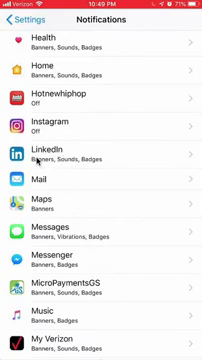
# - Open LinkedIn from the Notifications app list
pyautogui.click(38, 161)
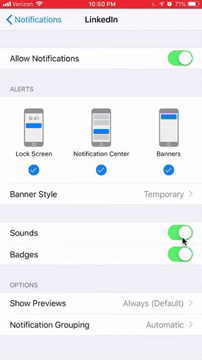
# - Switch off the Sounds toggle for LinkedIn notifications
pyautogui.click(182, 236)
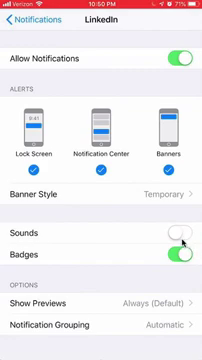